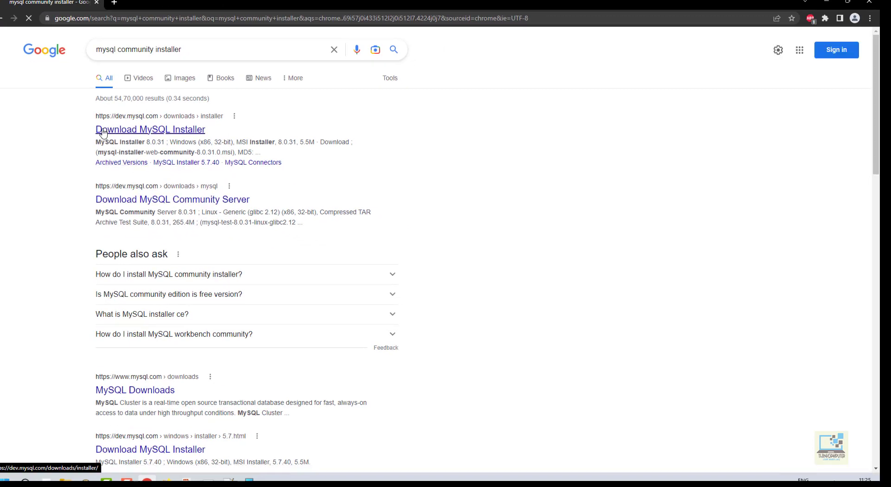
# - Download the full 431.7M MySQL Installer 8.0.31 MSI from the MySQL Installer downloads page
pyautogui.click(136, 132)
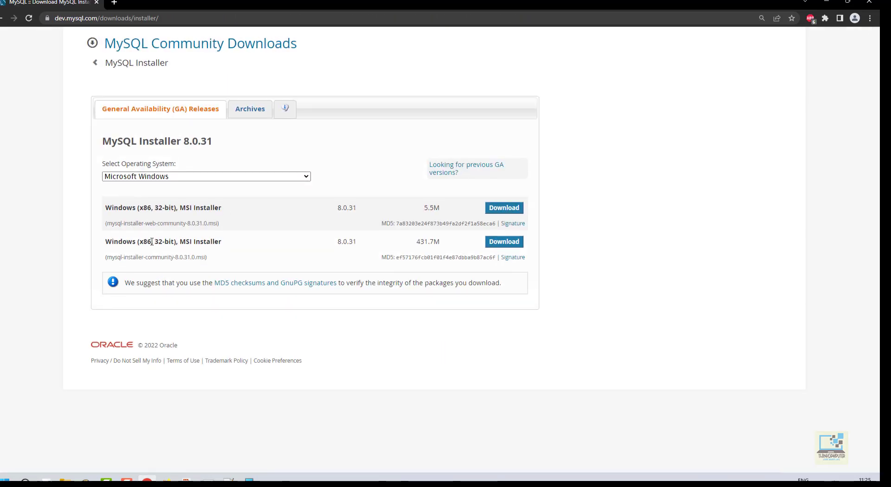
pyautogui.moveTo(151, 242); pyautogui.dragTo(183, 241)
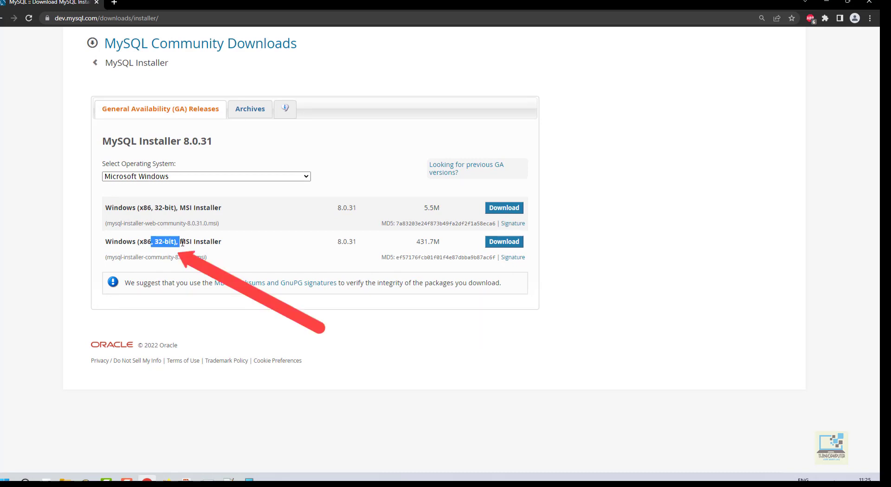
pyautogui.moveTo(301, 246); pyautogui.dragTo(360, 245)
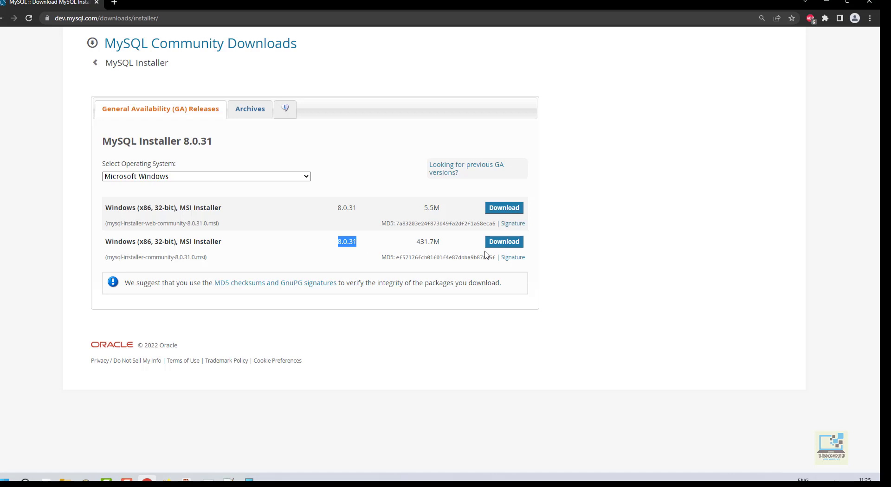
pyautogui.moveTo(416, 242); pyautogui.dragTo(442, 250)
pyautogui.click(502, 243)
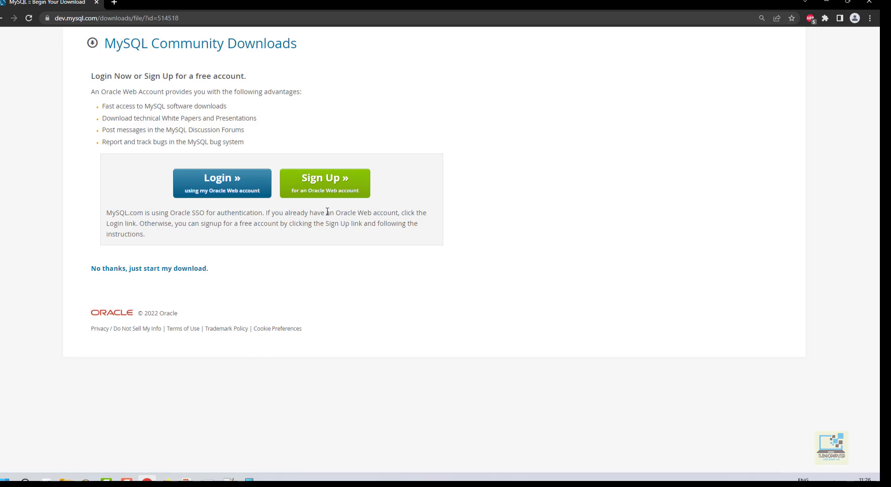
# - Start the download without logging in and run mysql-installer-community-8.0.31.0.msi
pyautogui.click(116, 274)
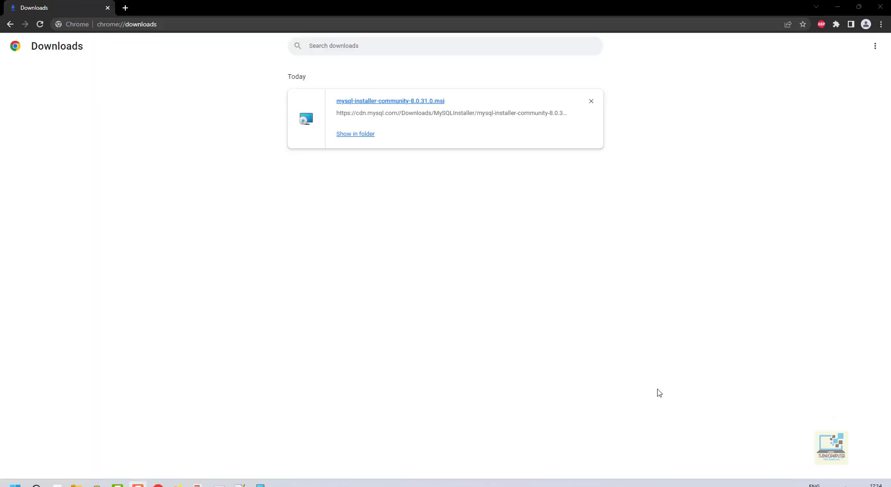
pyautogui.click(370, 101)
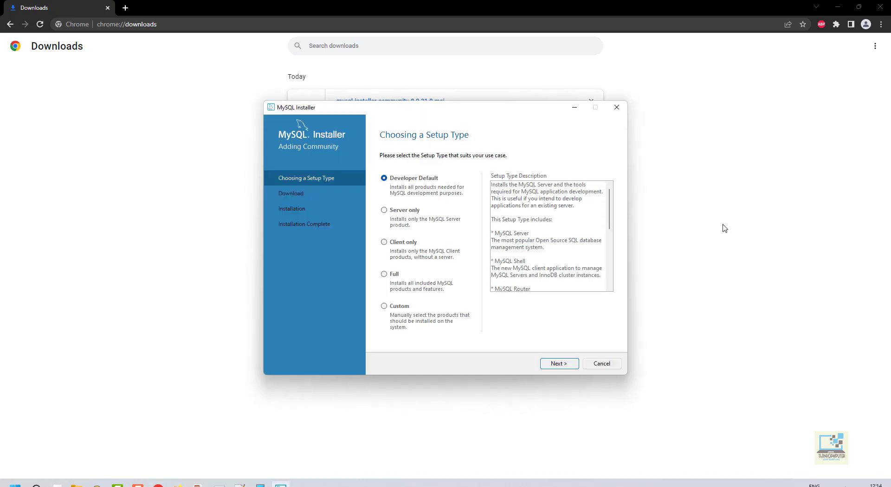
# - Install the Developer Default products despite the unmet requirement, then continue to Product Configuration
pyautogui.click(561, 365)
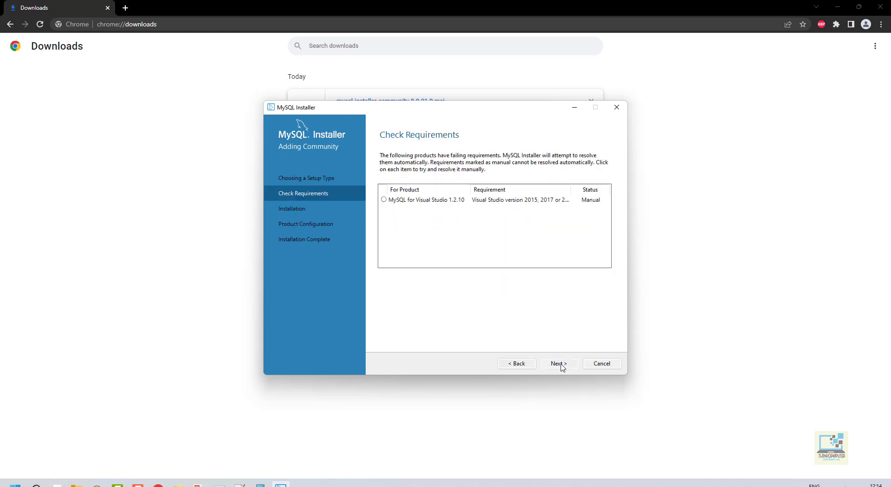
pyautogui.click(559, 364)
pyautogui.click(518, 286)
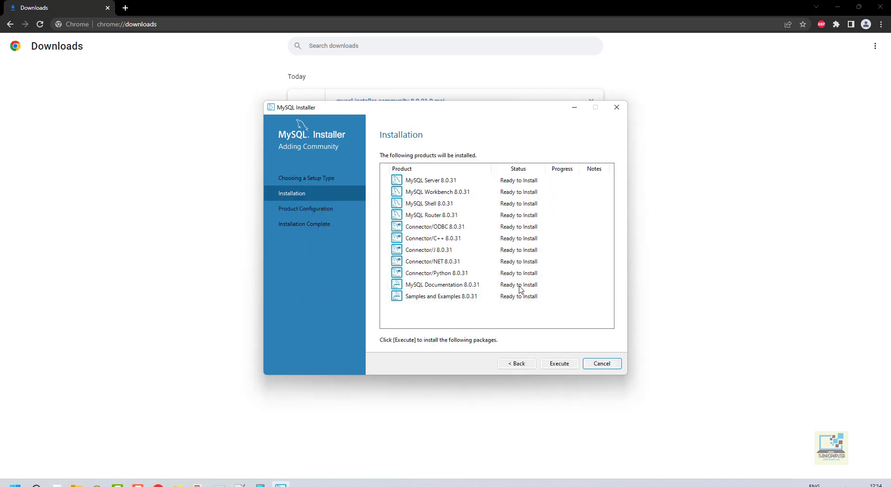
pyautogui.click(560, 366)
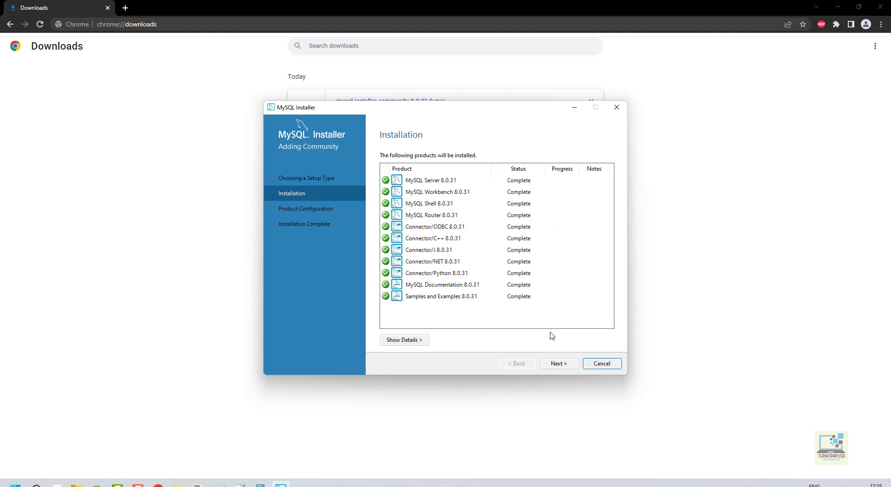
pyautogui.click(557, 365)
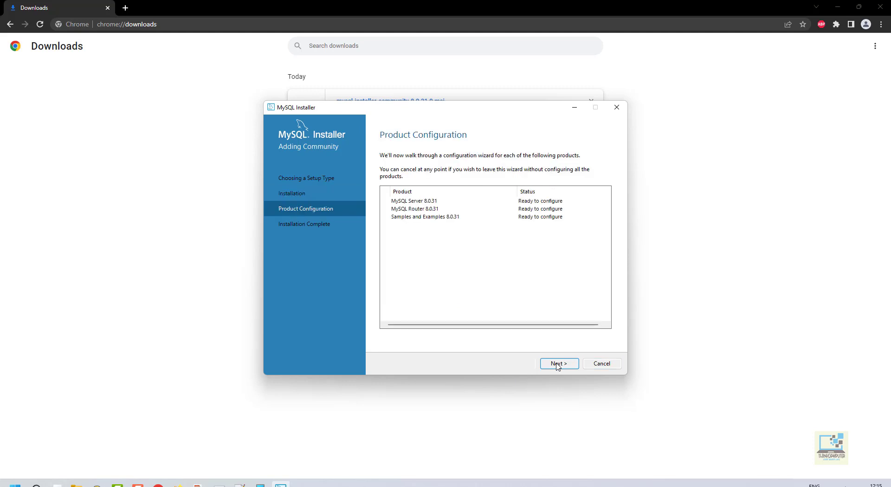
# - Keep the default server networking and strong password authentication settings
pyautogui.click(558, 363)
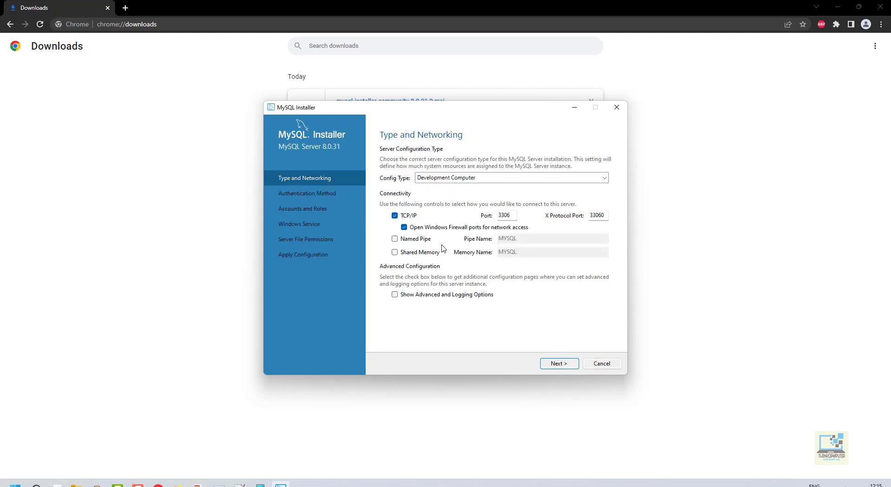
pyautogui.click(554, 365)
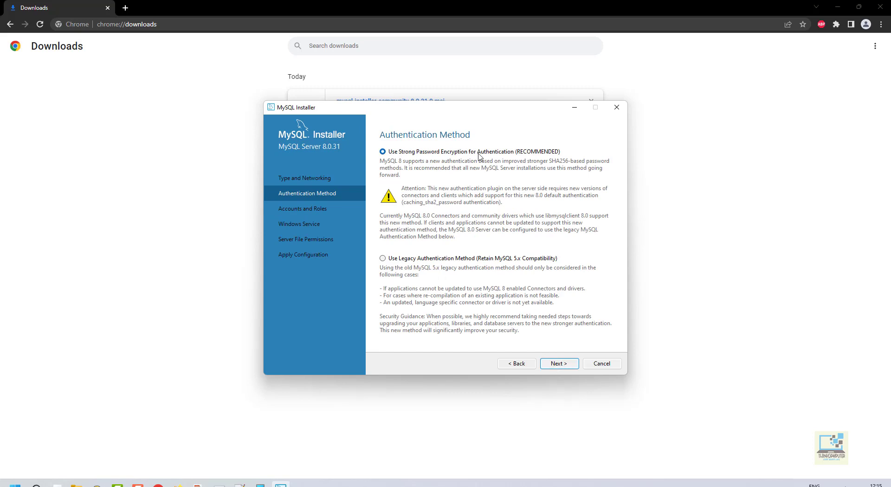
pyautogui.click(561, 365)
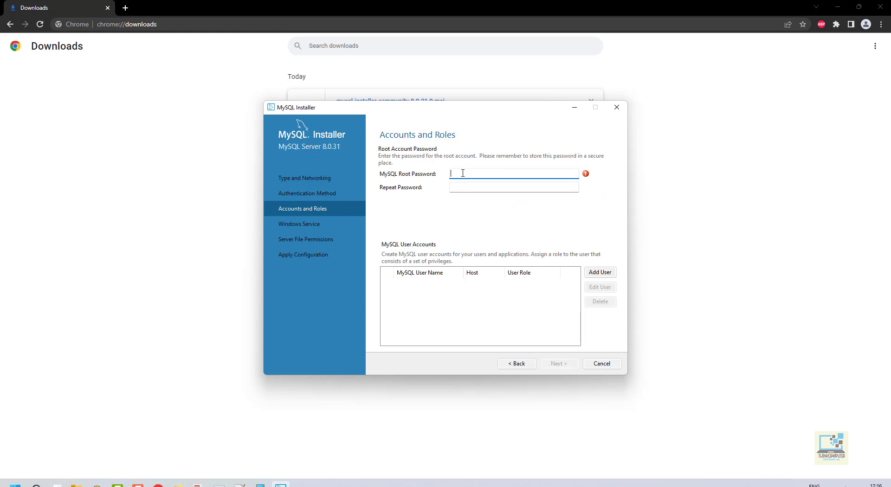
# - Enter the root account password in both password fields
pyautogui.write('1234')
pyautogui.press('Tab')
pyautogui.write('1234')
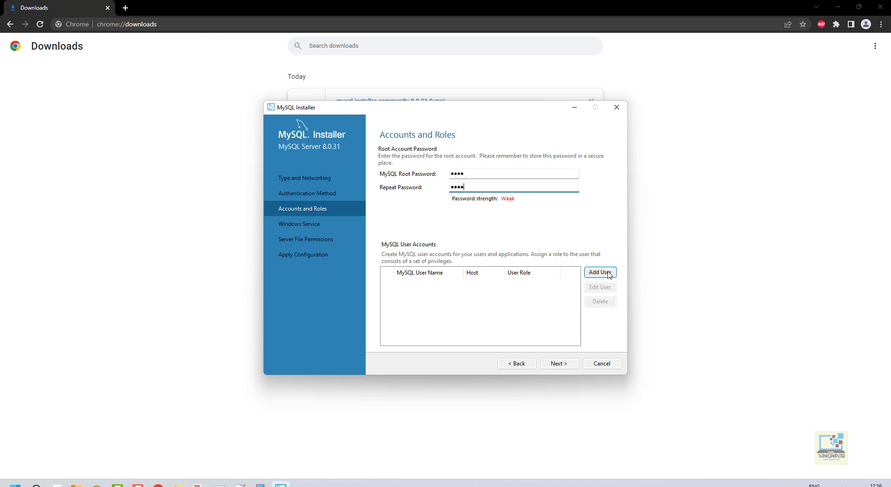
# - Add a new DB Admin user for all hosts (%) with a confirmed password, then continue
pyautogui.click(599, 272)
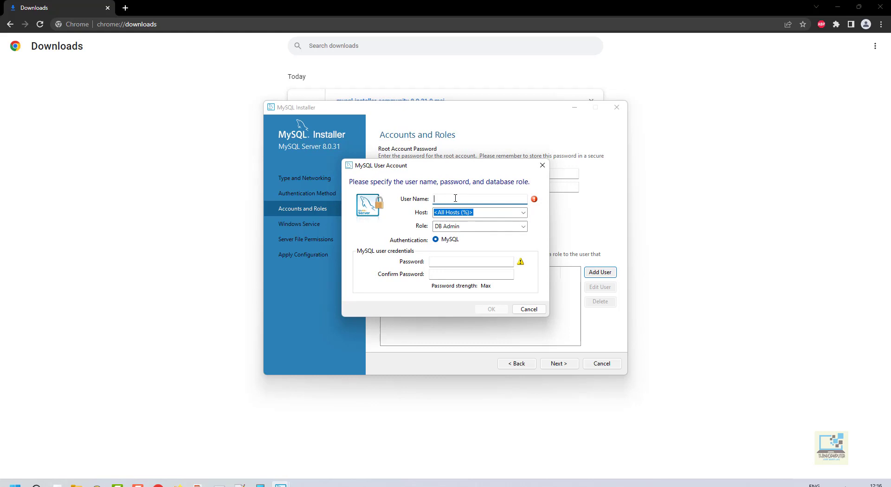
pyautogui.write('ThinkComputer')
pyautogui.click(465, 261)
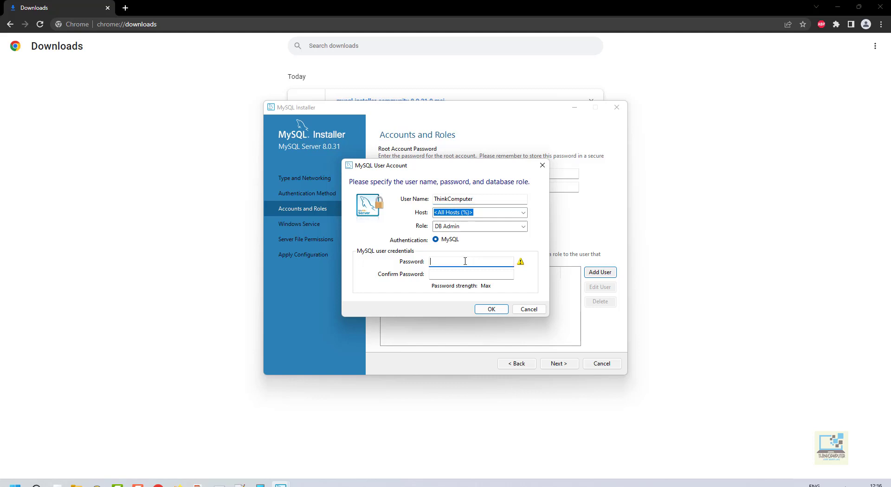
pyautogui.write('1234')
pyautogui.press('Tab')
pyautogui.write('1234')
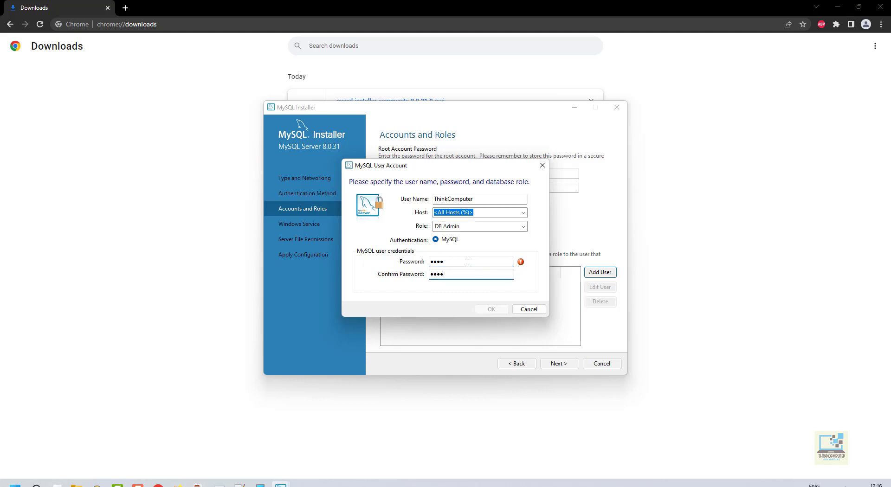
pyautogui.click(489, 310)
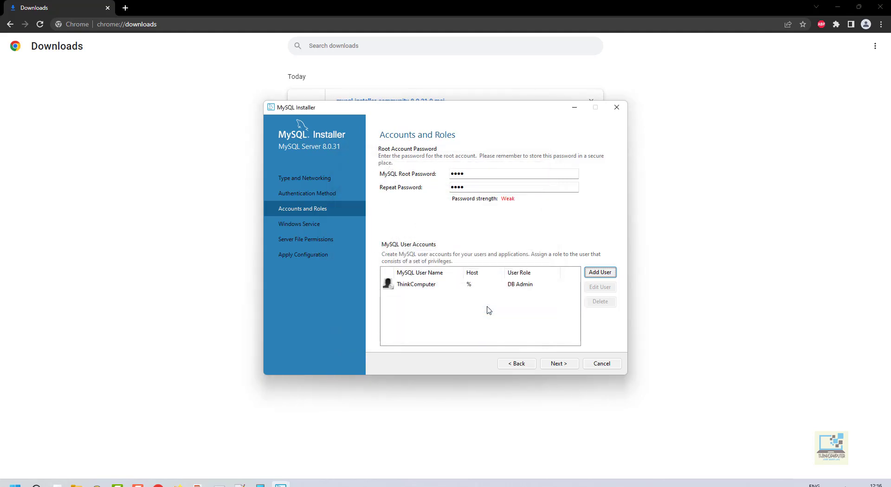
pyautogui.click(558, 363)
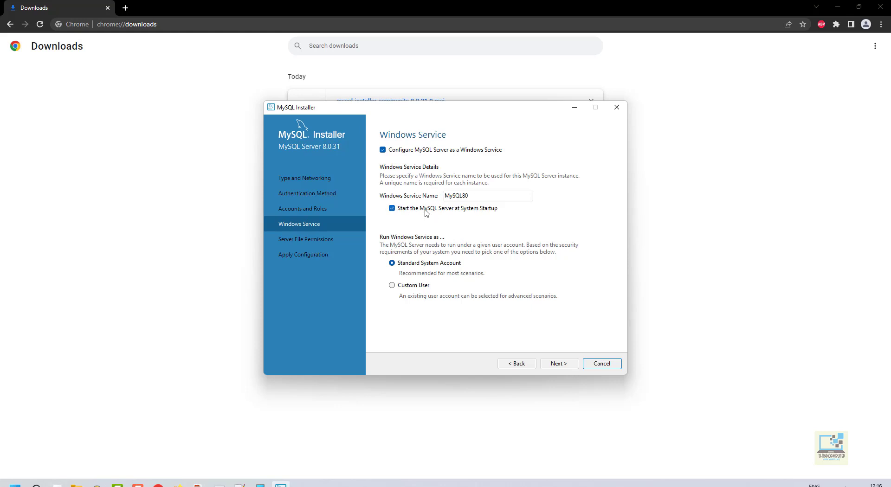
# - Apply the MySQL Server configuration with the default MySQL80 service, and skip MySQL Router
pyautogui.click(555, 365)
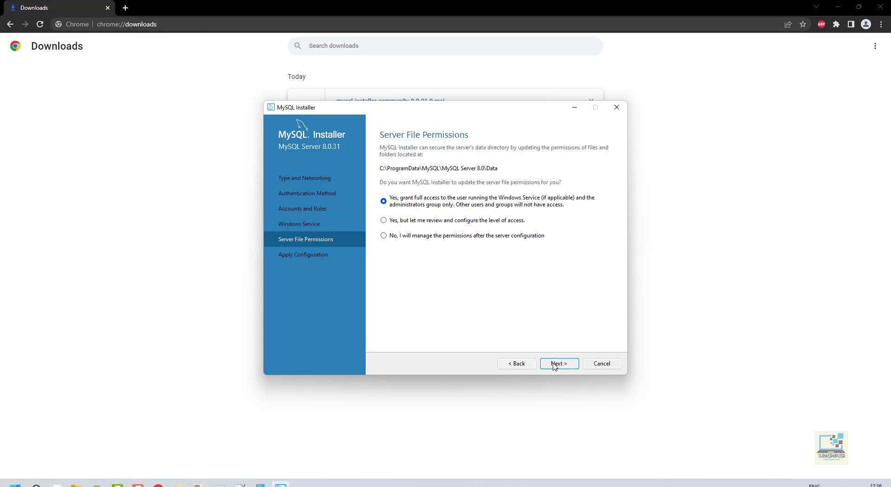
pyautogui.click(554, 366)
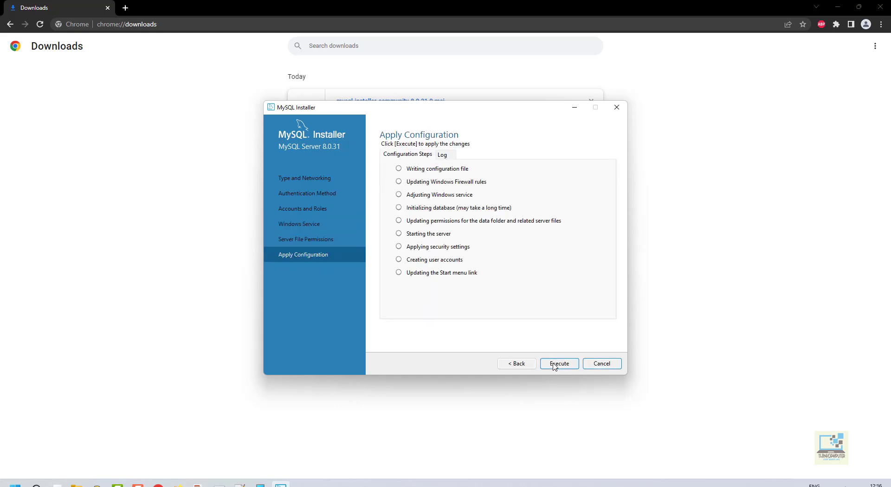
pyautogui.click(554, 365)
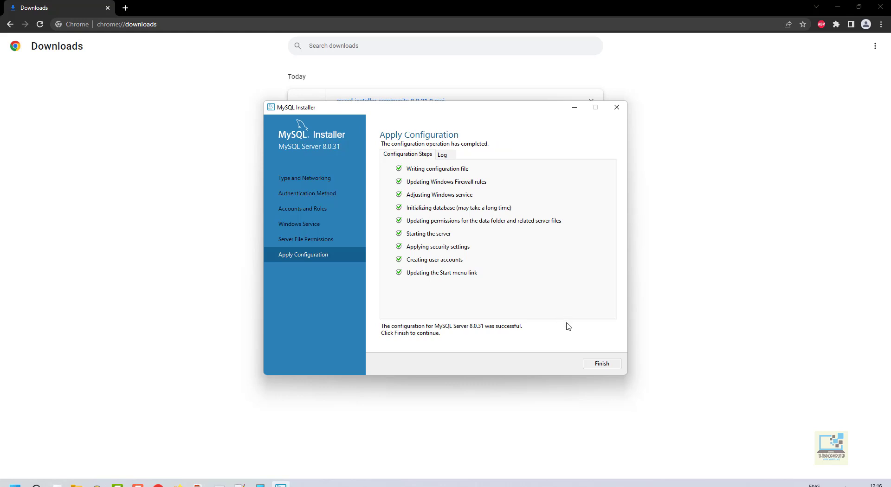
pyautogui.click(594, 368)
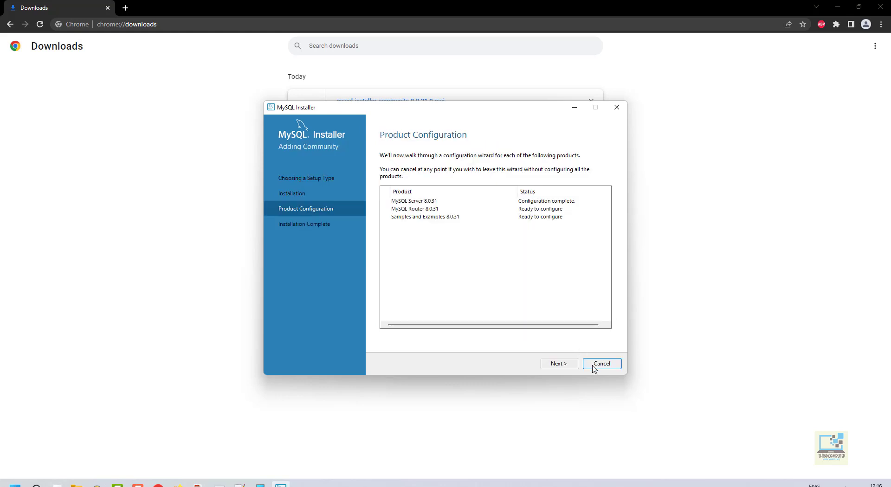
pyautogui.click(563, 365)
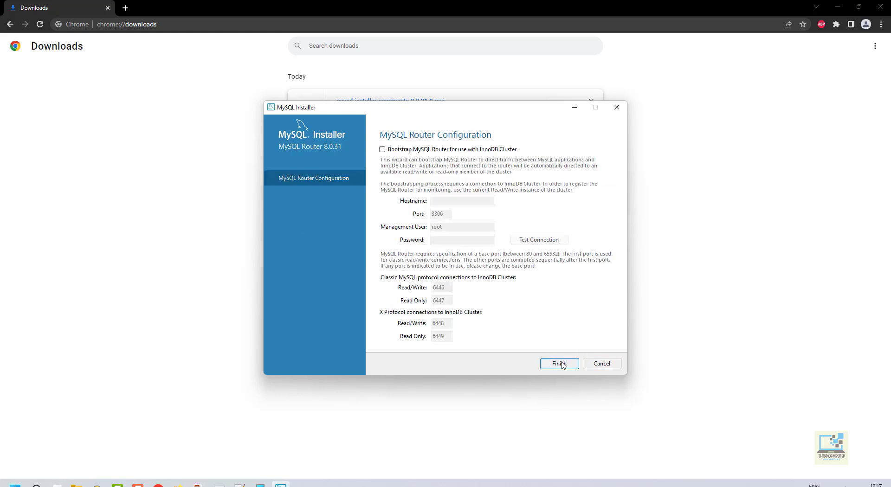
pyautogui.click(559, 363)
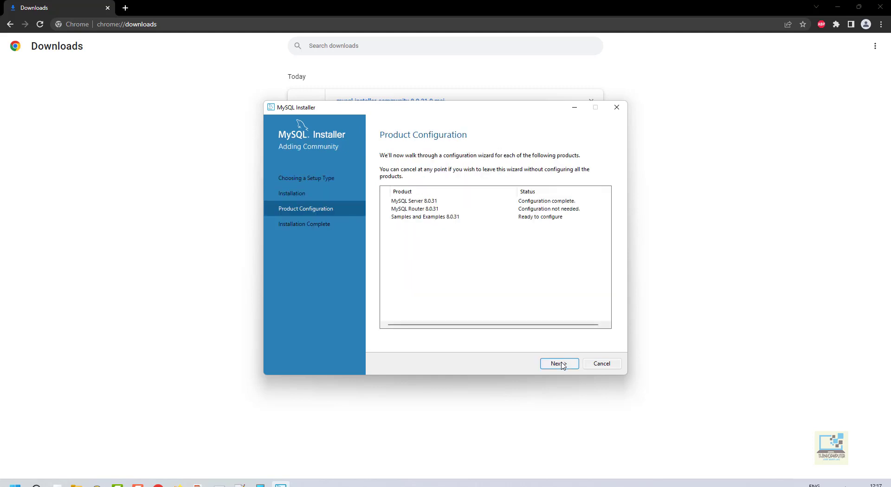
# - Verify the root password for Samples and Examples, apply its configuration, and reach Installation Complete
pyautogui.click(561, 364)
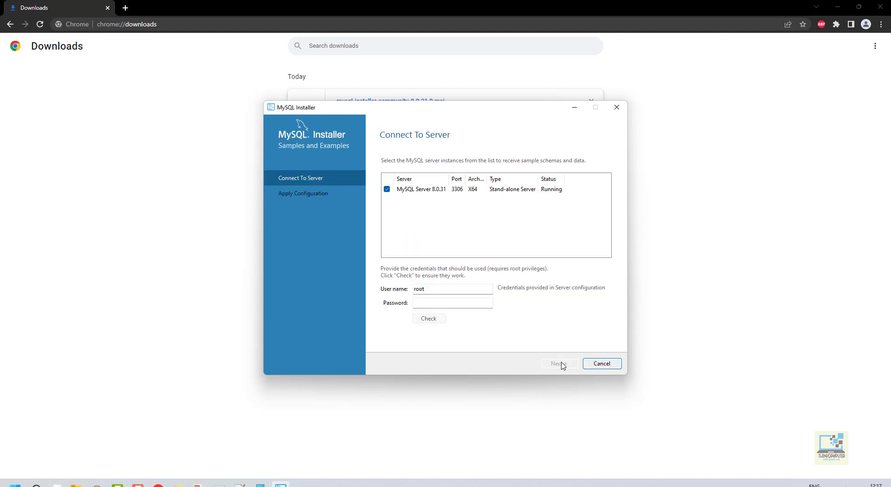
pyautogui.click(442, 304)
pyautogui.write('1234')
pyautogui.click(433, 319)
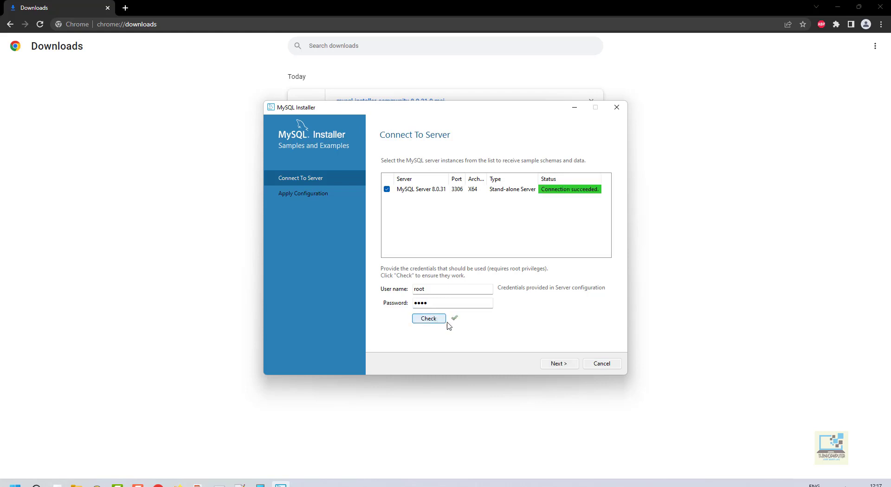
pyautogui.click(568, 366)
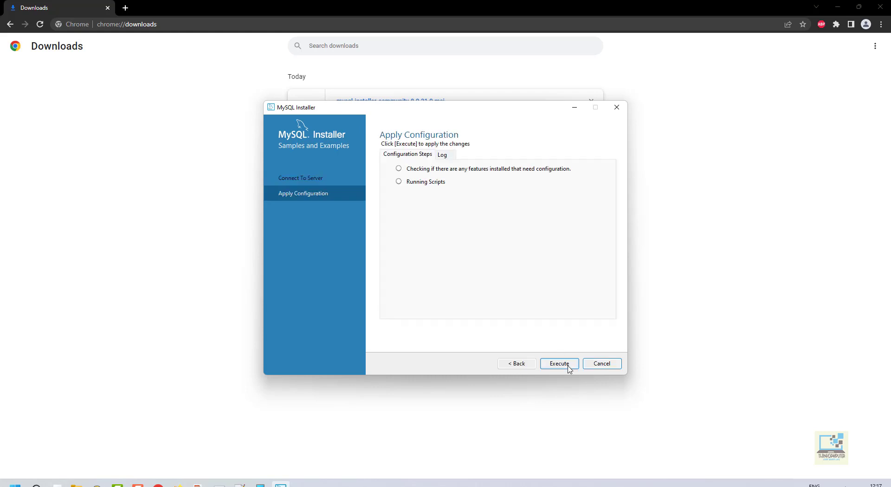
pyautogui.click(569, 367)
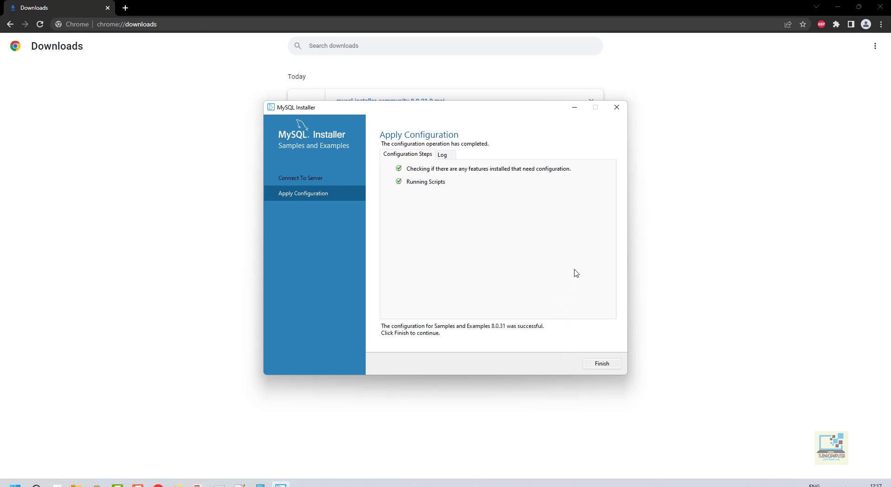
pyautogui.click(595, 367)
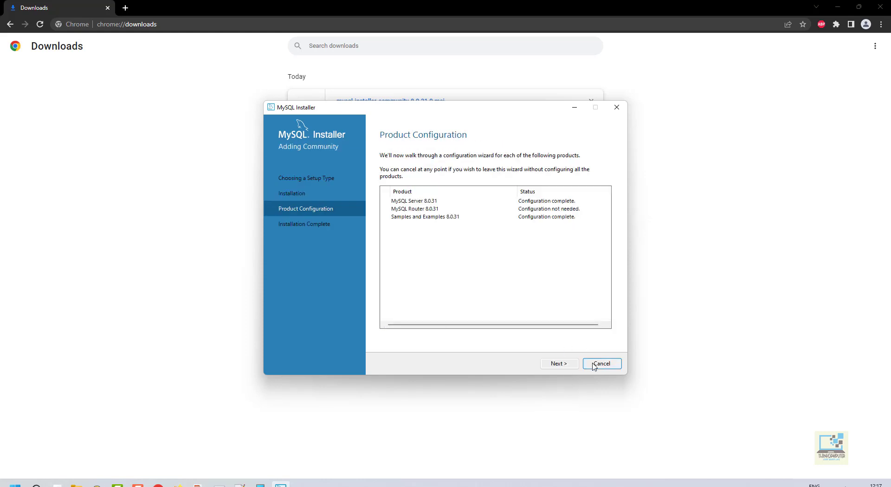
pyautogui.click(560, 365)
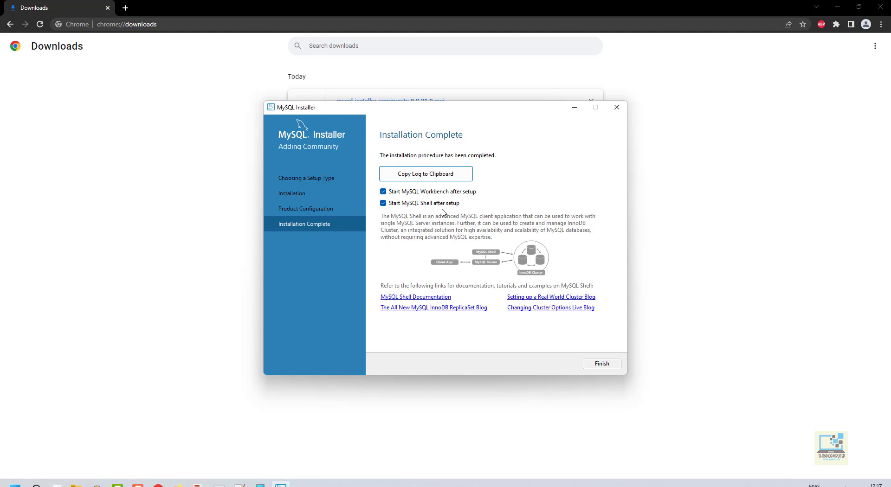
# - Launch Workbench and connect to Local instance MySQL80 by entering the root password
pyautogui.click(594, 365)
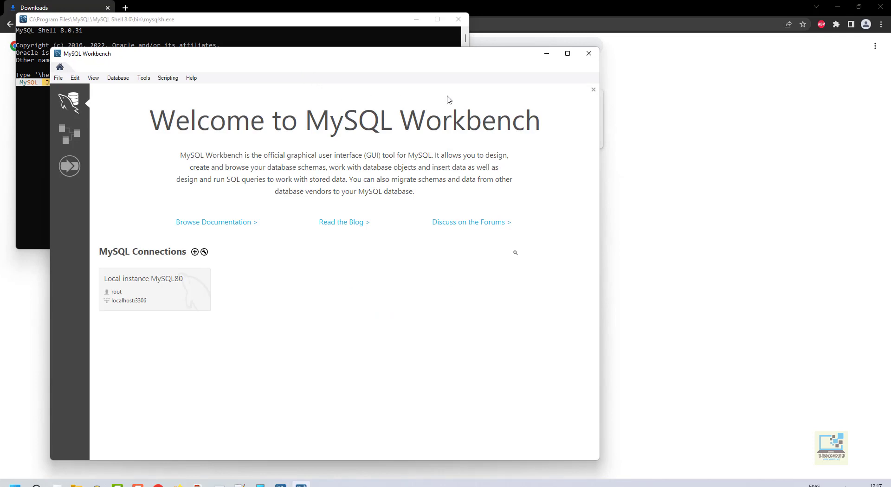
pyautogui.click(181, 294)
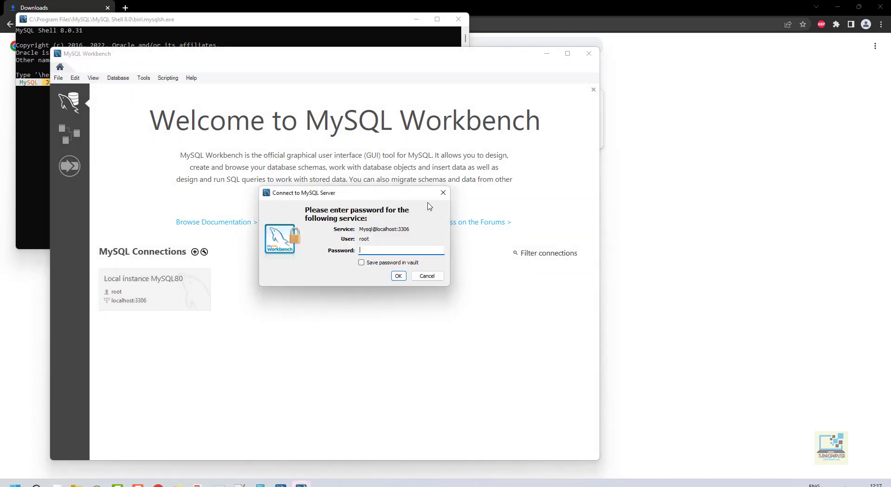
pyautogui.click(443, 192)
pyautogui.click(153, 290)
pyautogui.write('***')
pyautogui.press('BackSpace')
pyautogui.press('BackSpace')
pyautogui.press('BackSpace')
pyautogui.press('BackSpace')
pyautogui.write('***')
pyautogui.click(395, 276)
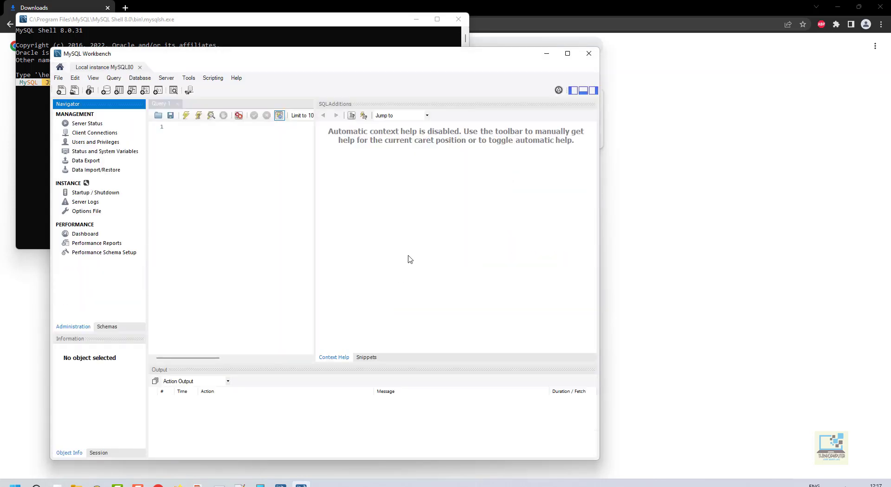
# - Run 'show databases;' in Query 1, returning information_schema, mysql, performance_schema, sakila, sys and world
pyautogui.moveTo(232, 59); pyautogui.dragTo(454, 77)
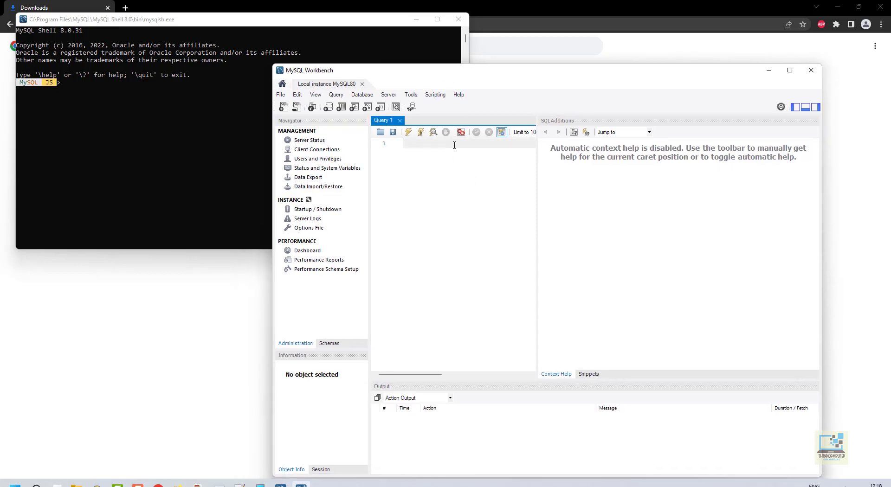
pyautogui.write('show database')
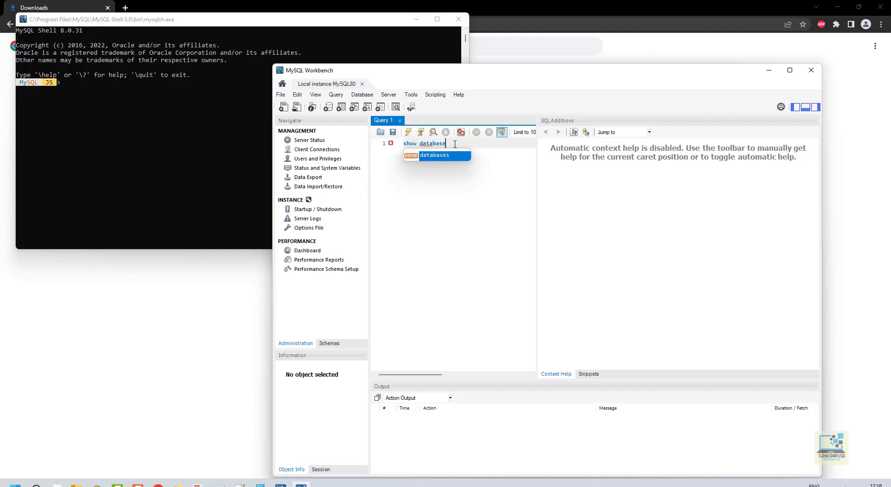
pyautogui.write('s;')
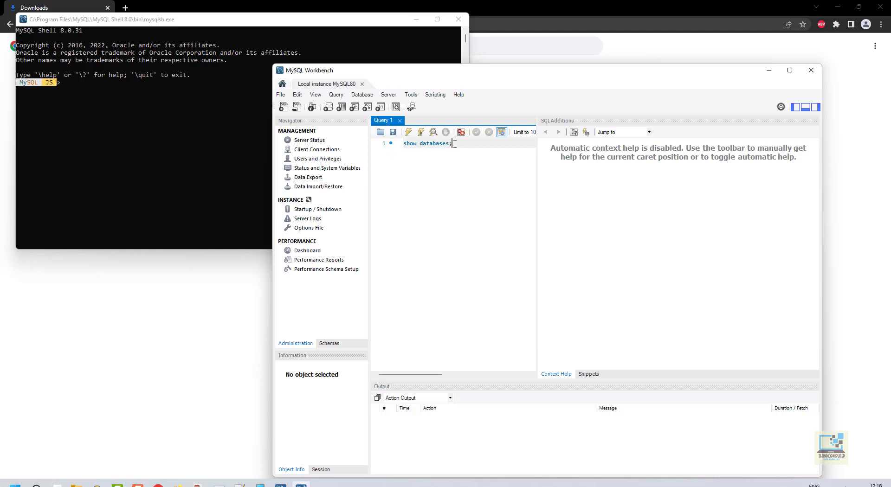
pyautogui.click(407, 133)
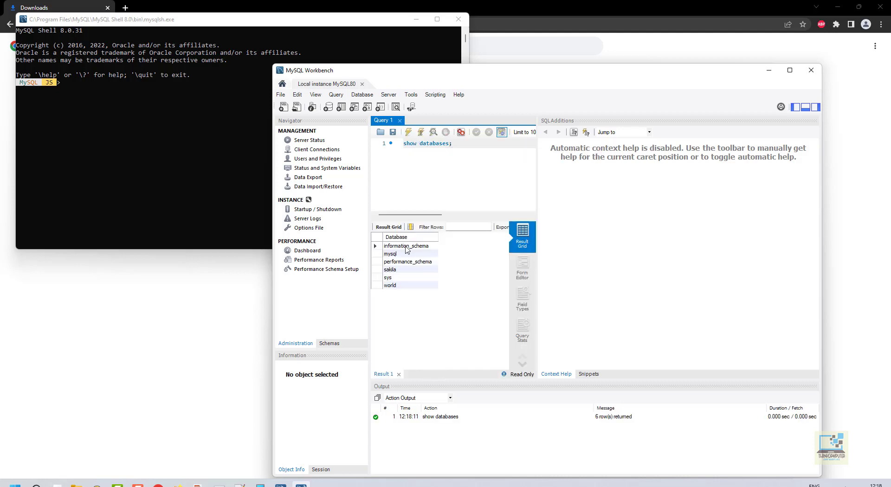